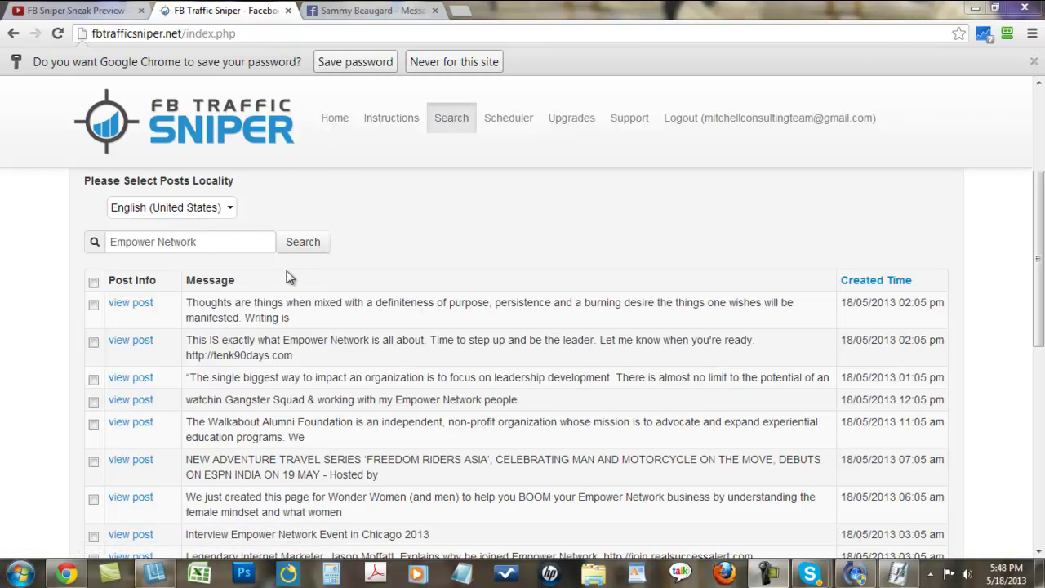
- Go back to the login page and sign in with RoboForm's saved Fbtrafficsniper passcard
{"action": "left_click", "coordinate": [13, 34]}
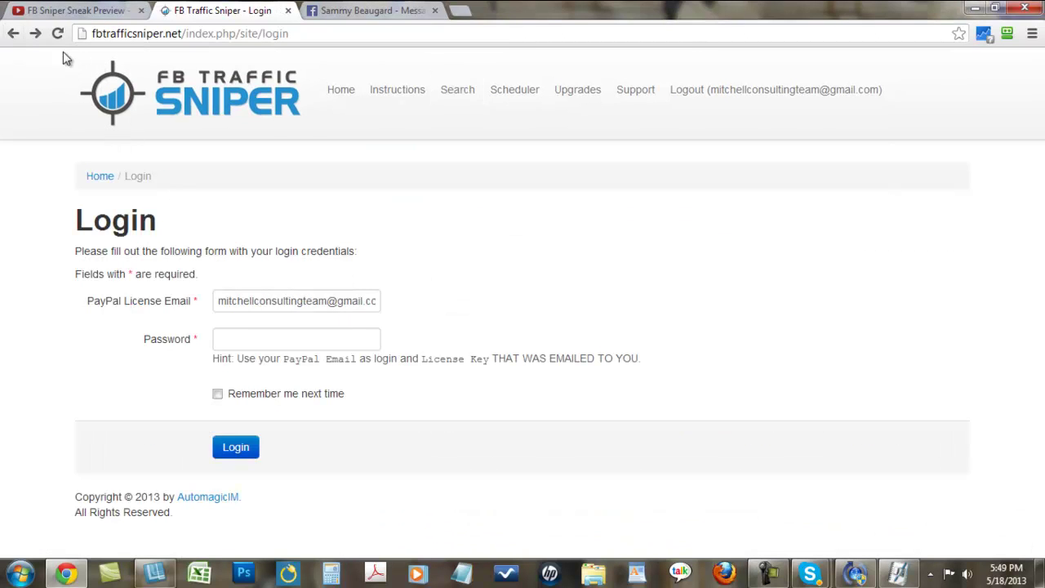
{"action": "left_click", "coordinate": [1004, 34]}
{"action": "left_click", "coordinate": [357, 552]}
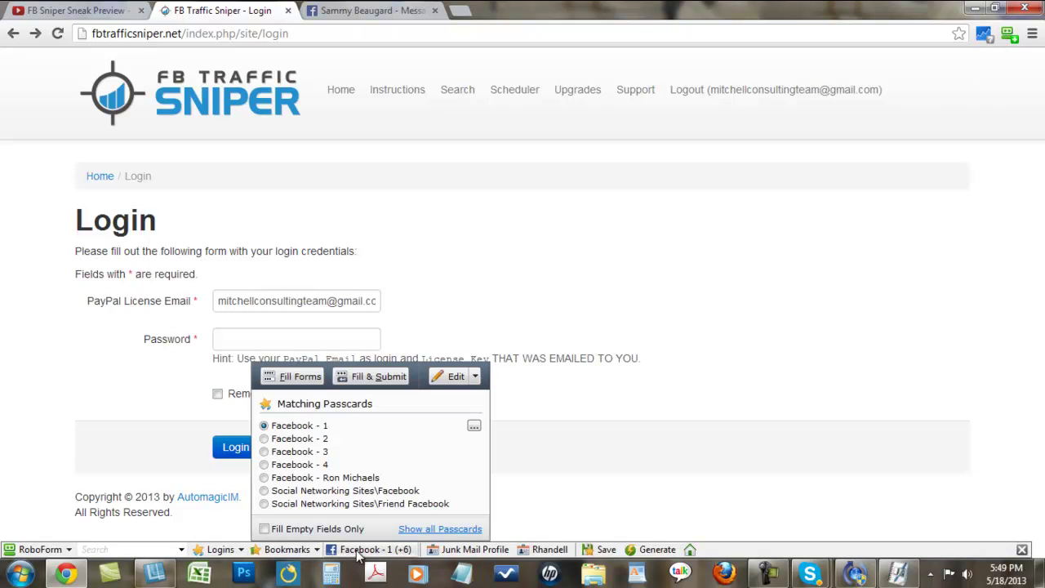
{"action": "left_click", "coordinate": [372, 10]}
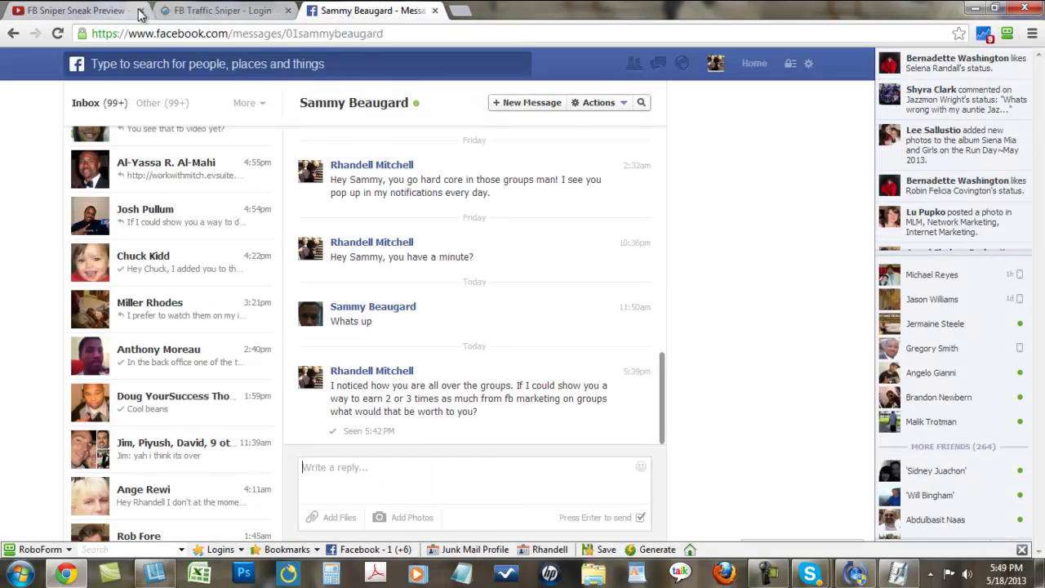
{"action": "left_click", "coordinate": [216, 11]}
{"action": "left_click", "coordinate": [369, 549]}
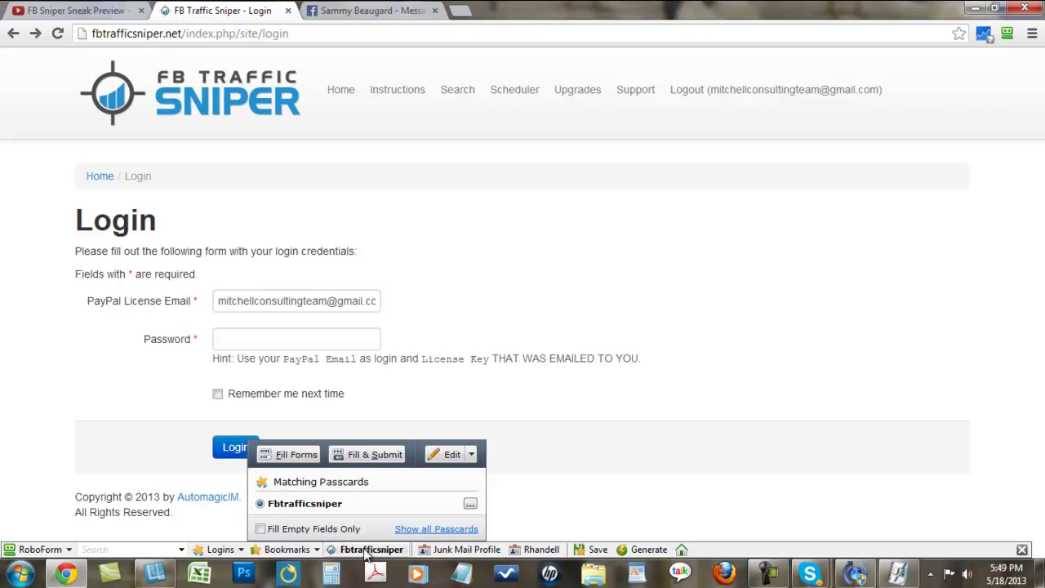
{"action": "left_click", "coordinate": [356, 455]}
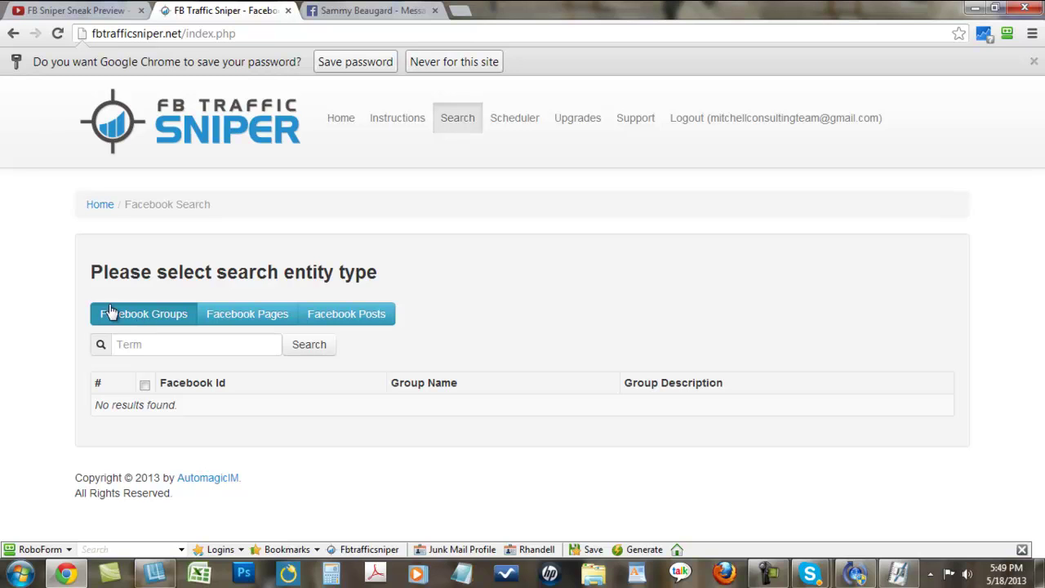
- Put the cursor in the Facebook Groups Term field once login finishes
{"action": "left_click", "coordinate": [155, 344]}
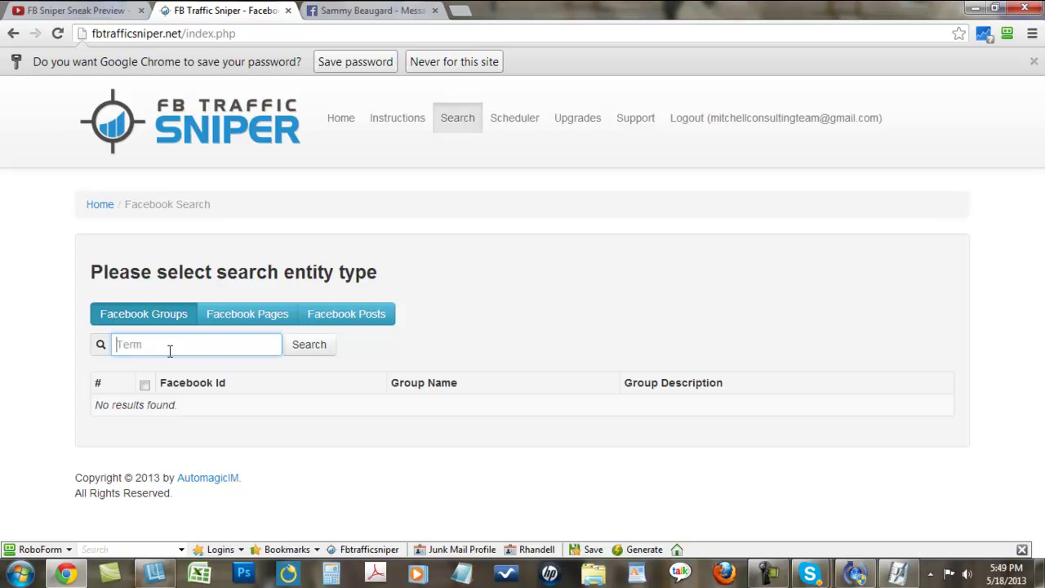
- Search groups for 'make money online' and scroll to the results and pagination
{"action": "type", "text": "make mon"}
{"action": "type", "text": "ey online"}
{"action": "left_click", "coordinate": [308, 347]}
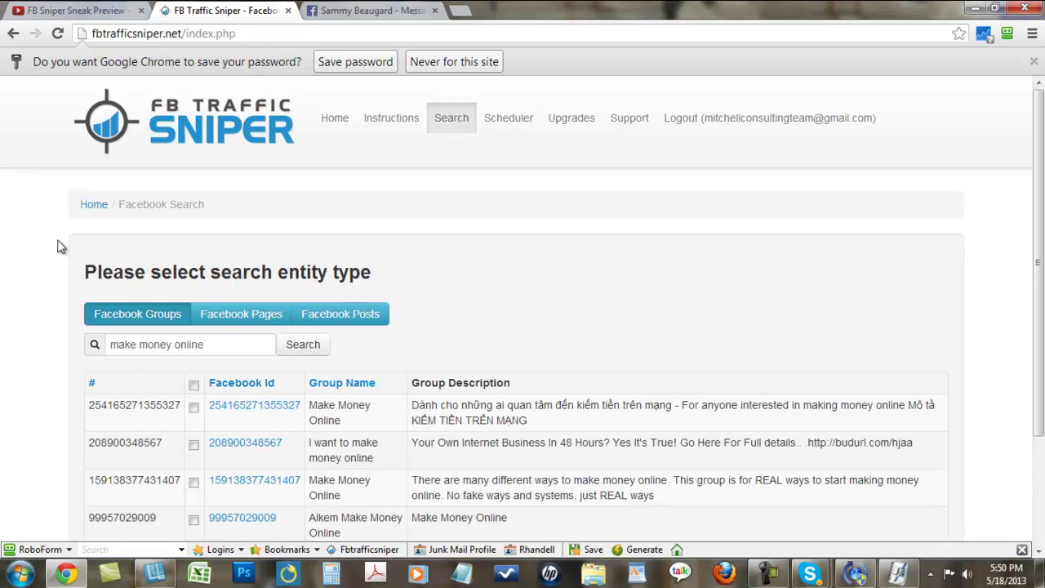
{"action": "scroll", "coordinate": [58, 245], "scroll_direction": "down", "scroll_amount": 3}
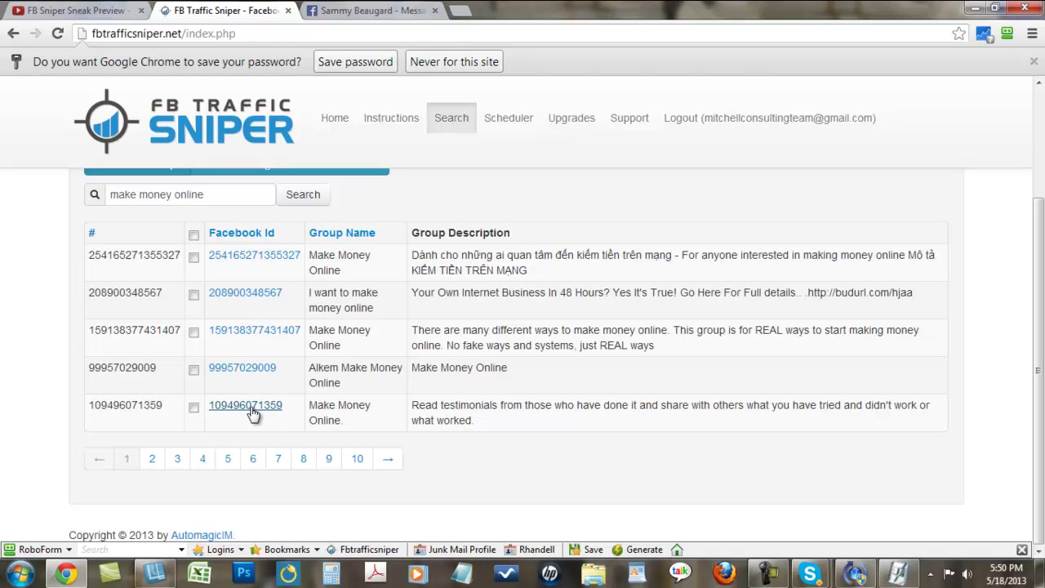
{"action": "right_click", "coordinate": [246, 376]}
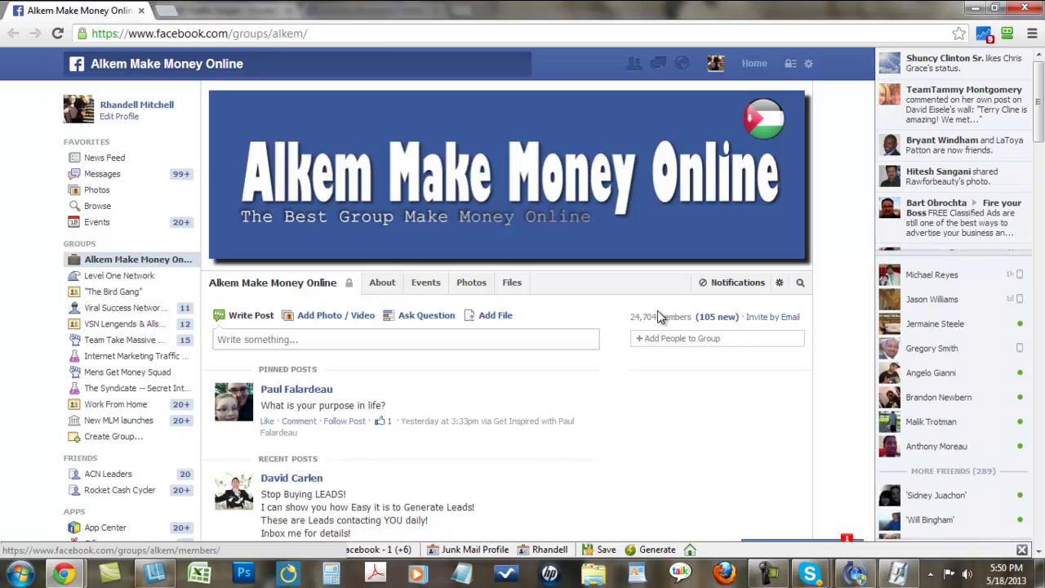
{"action": "left_click", "coordinate": [141, 10]}
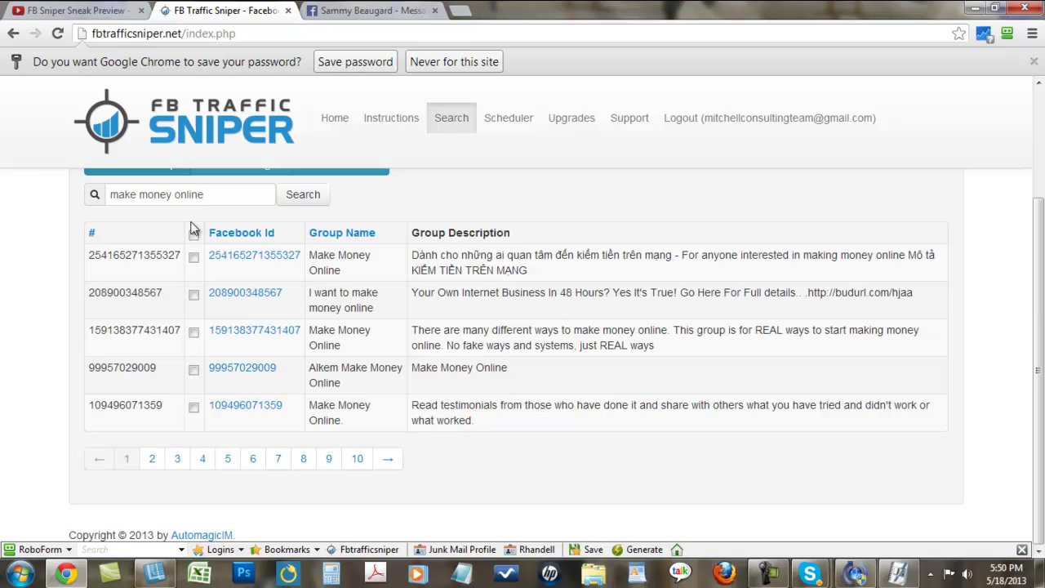
- Begin a new Facebook Pages search and enter 'visalus' as the term
{"action": "left_click", "coordinate": [449, 124]}
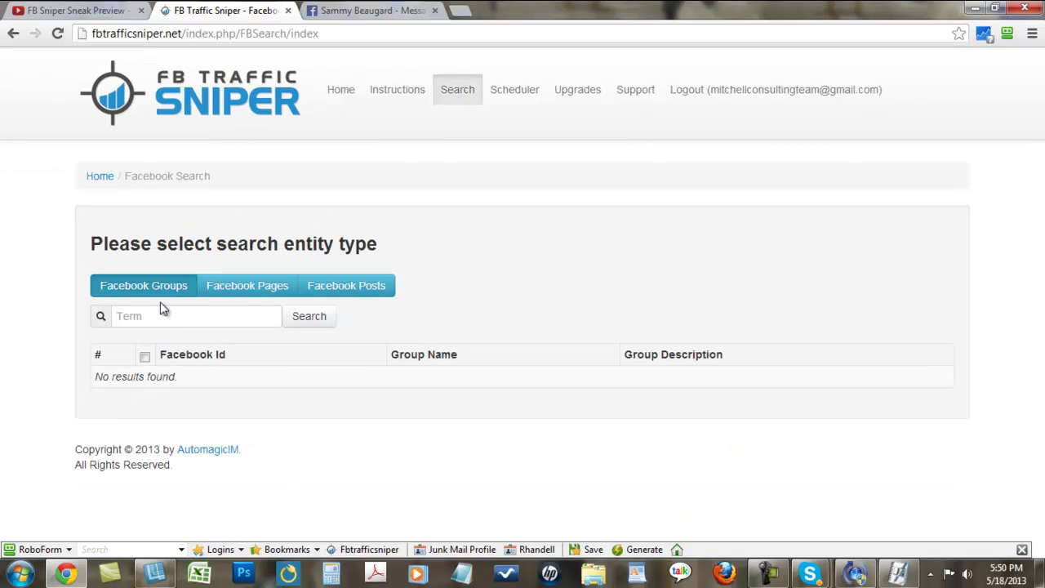
{"action": "left_click", "coordinate": [244, 287]}
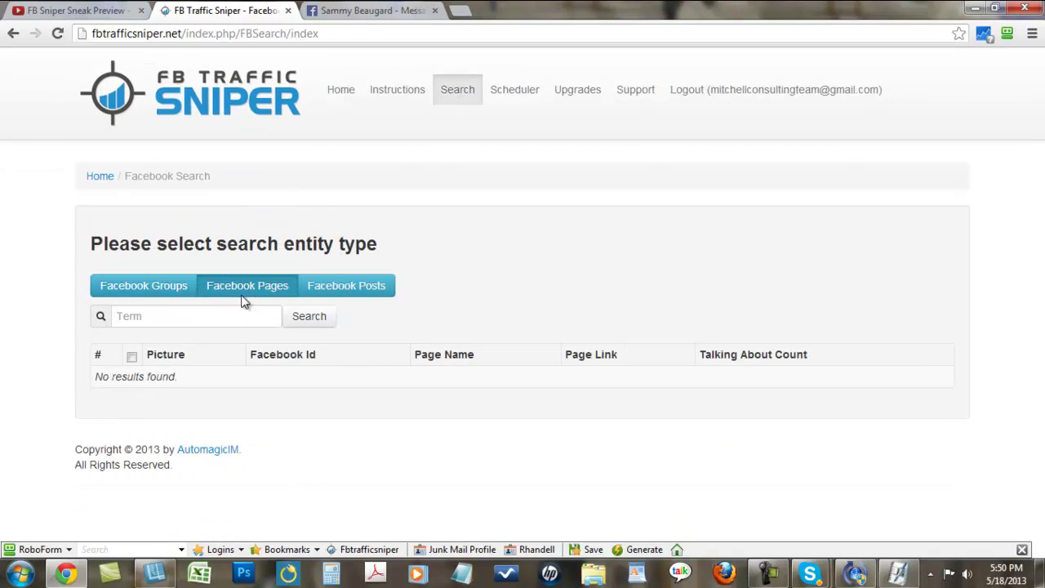
{"action": "left_click", "coordinate": [223, 318]}
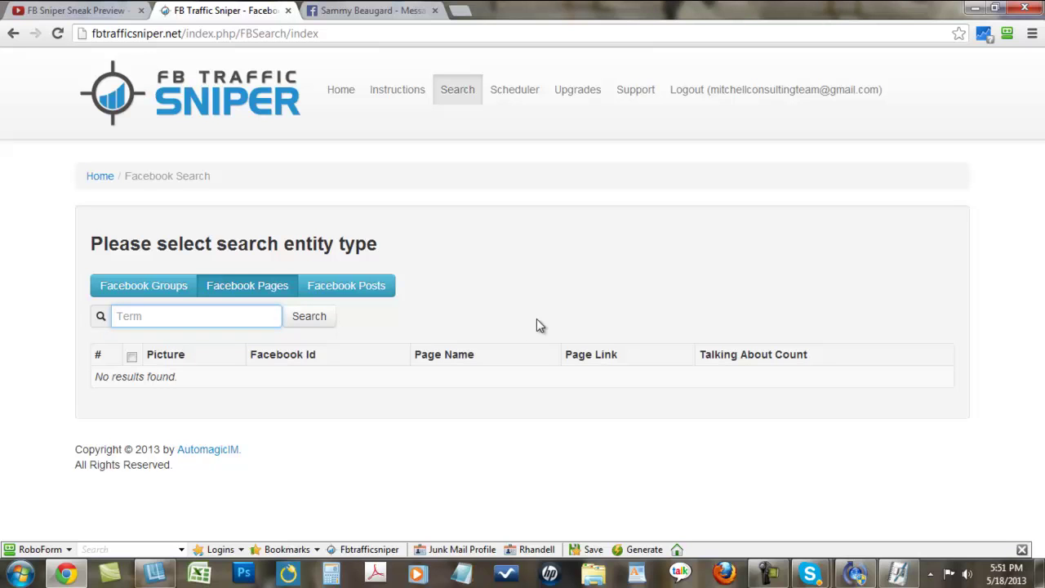
{"action": "type", "text": "mak"}
{"action": "type", "text": "e money onl"}
{"action": "key", "text": "BackSpace"}
{"action": "key", "text": "BackSpace"}
{"action": "key", "text": "BackSpace"}
{"action": "key", "text": "BackSpace"}
{"action": "key", "text": "BackSpace"}
{"action": "key", "text": "BackSpace"}
{"action": "type", "text": "visalus"}
- Run the 'visalus' pages search and scroll through the result rows and pagination
{"action": "left_click", "coordinate": [311, 319]}
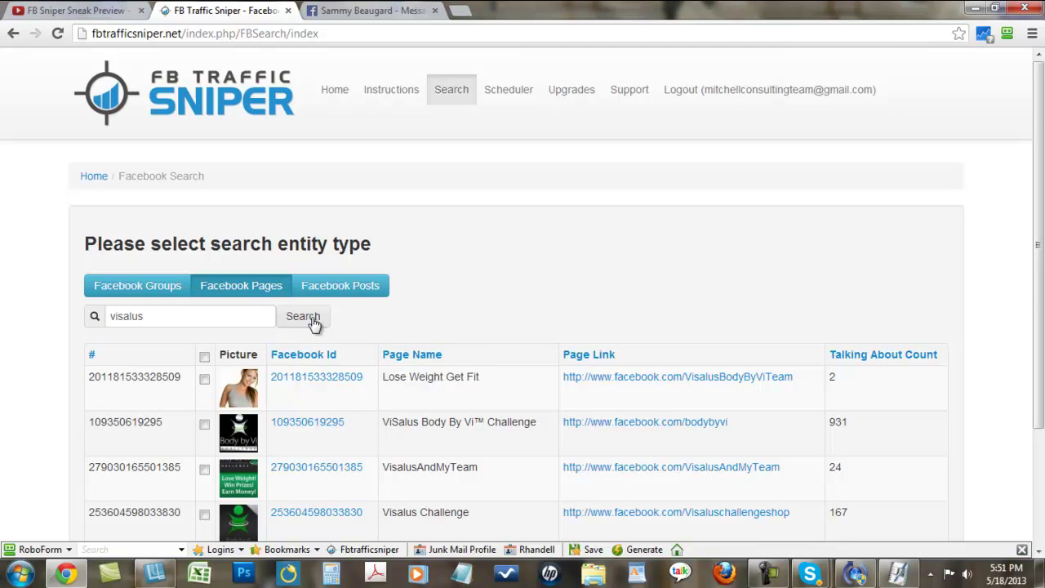
{"action": "scroll", "coordinate": [32, 294], "scroll_direction": "down", "scroll_amount": 1}
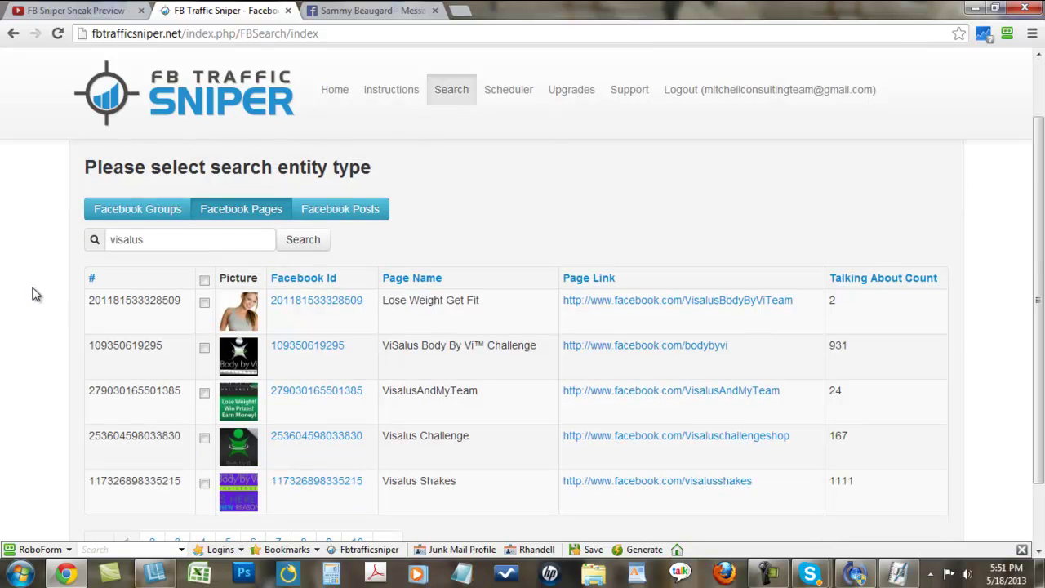
{"action": "scroll", "coordinate": [33, 293], "scroll_direction": "down", "scroll_amount": 1}
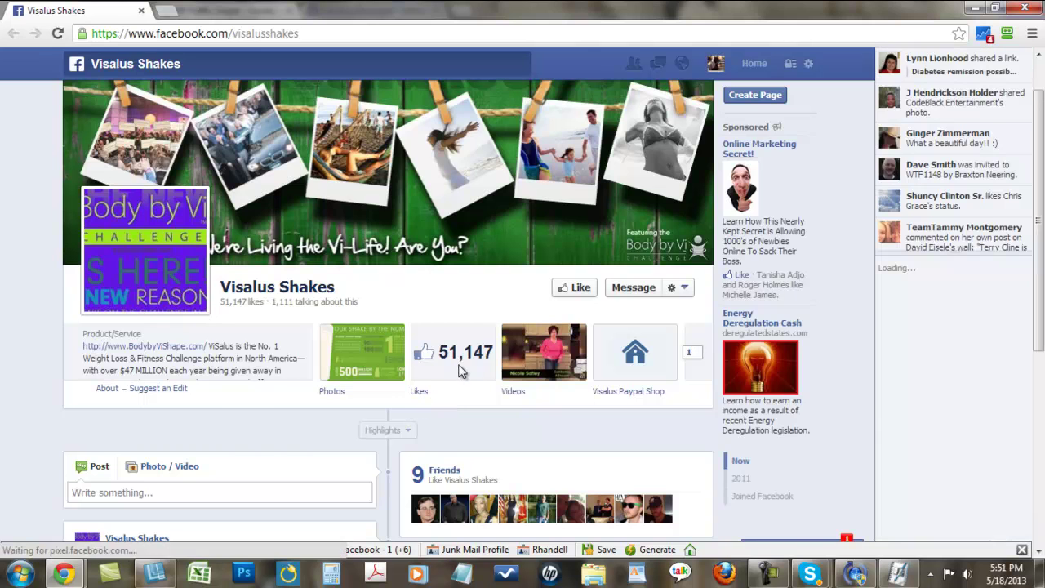
- Scroll the Visalus Shakes page, then close its browser tab
{"action": "scroll", "coordinate": [417, 334], "scroll_direction": "down", "scroll_amount": 2}
{"action": "scroll", "coordinate": [41, 329], "scroll_direction": "down", "scroll_amount": 1}
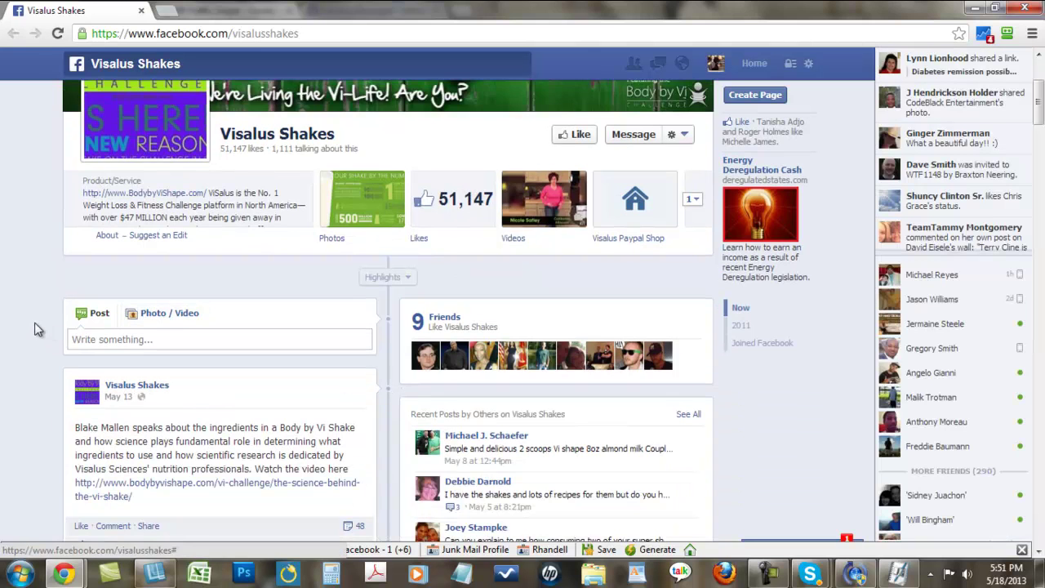
{"action": "scroll", "coordinate": [25, 330], "scroll_direction": "down", "scroll_amount": 2}
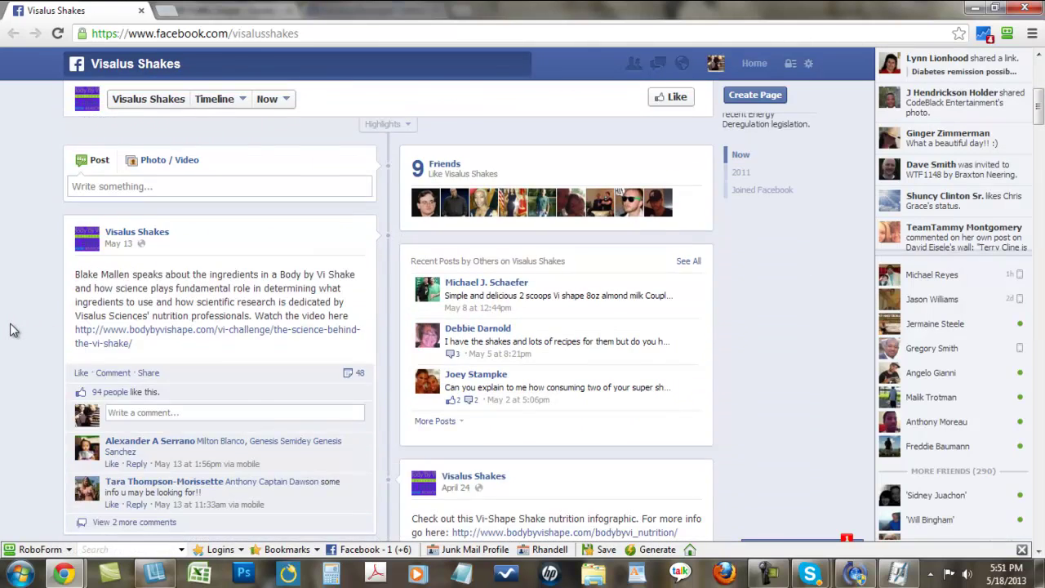
{"action": "scroll", "coordinate": [10, 329], "scroll_direction": "up", "scroll_amount": 5}
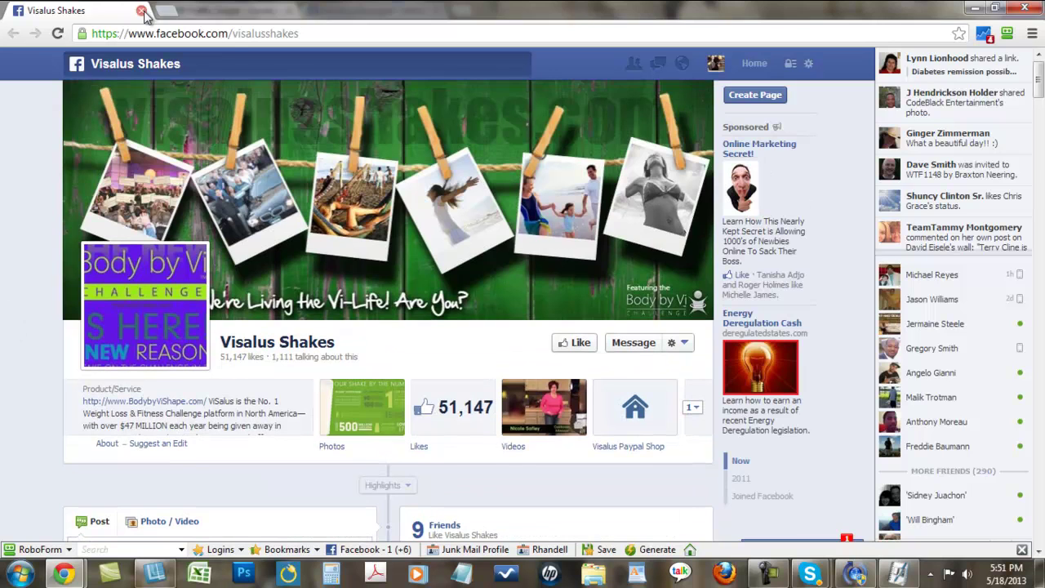
{"action": "left_click", "coordinate": [141, 12]}
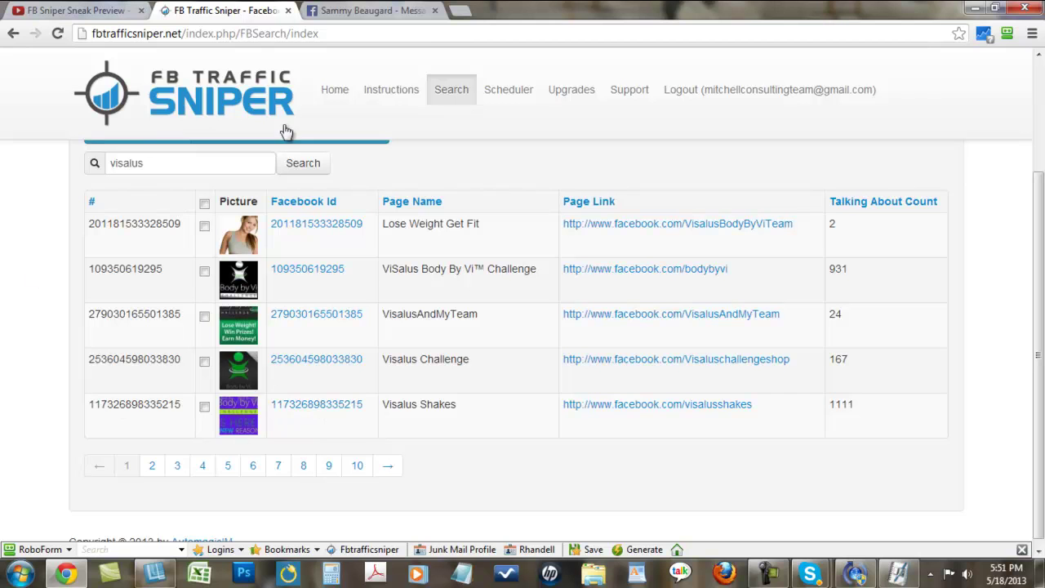
- Change the search type to Facebook Posts, keeping 'visalus' as the term
{"action": "scroll", "coordinate": [14, 237], "scroll_direction": "up", "scroll_amount": 2}
{"action": "scroll", "coordinate": [14, 237], "scroll_direction": "up", "scroll_amount": 2}
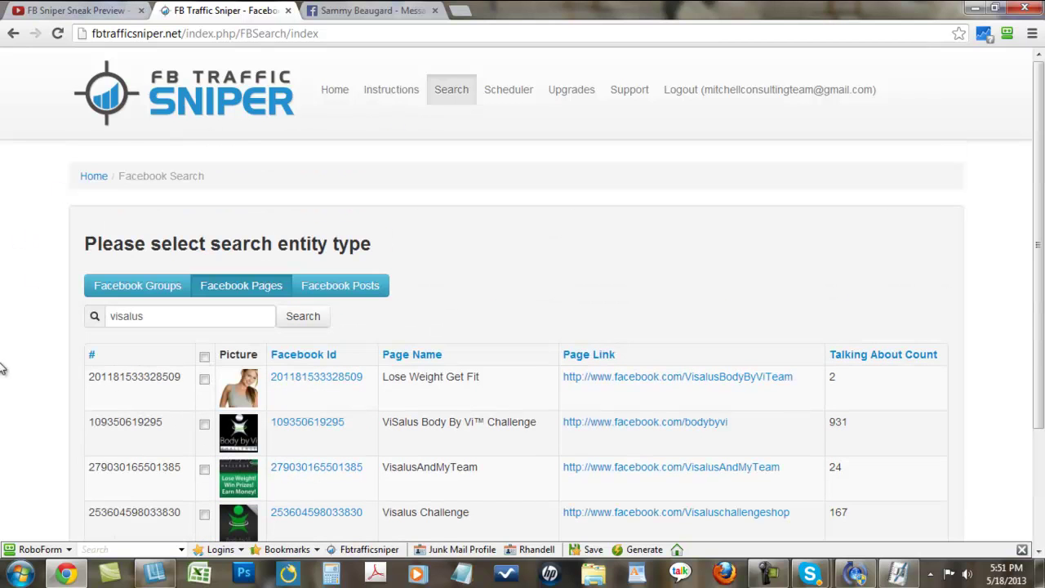
{"action": "left_click", "coordinate": [357, 296]}
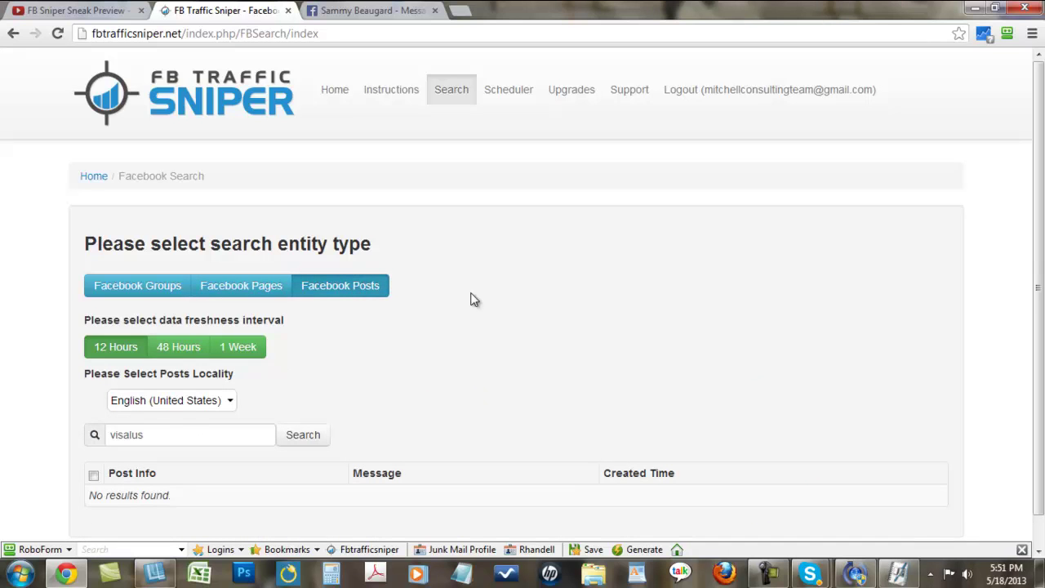
{"action": "scroll", "coordinate": [43, 240], "scroll_direction": "down", "scroll_amount": 1}
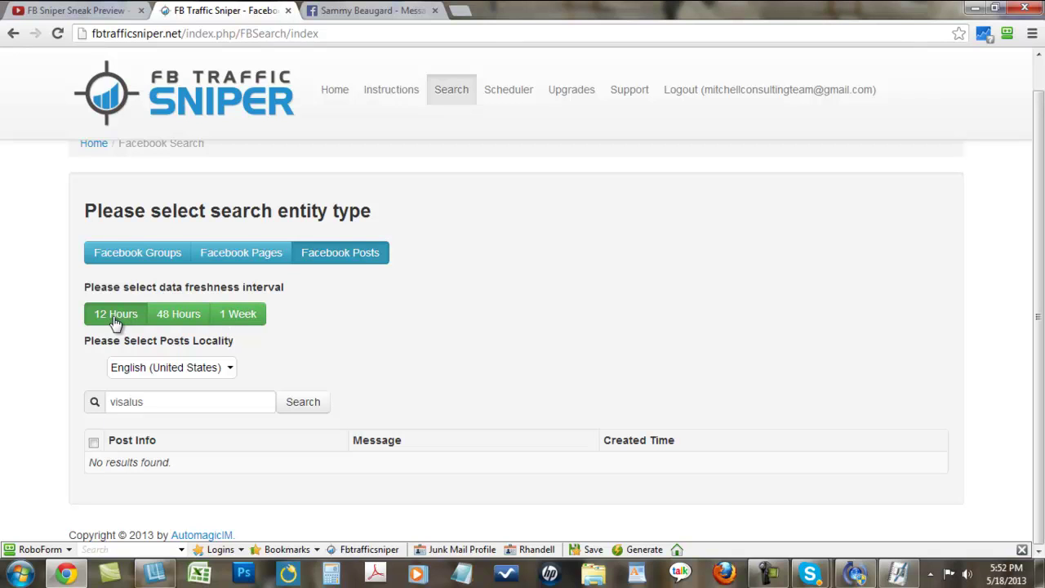
- Limit posts to 1 Week, replace the term with 'empower network', and search
{"action": "left_click", "coordinate": [247, 317]}
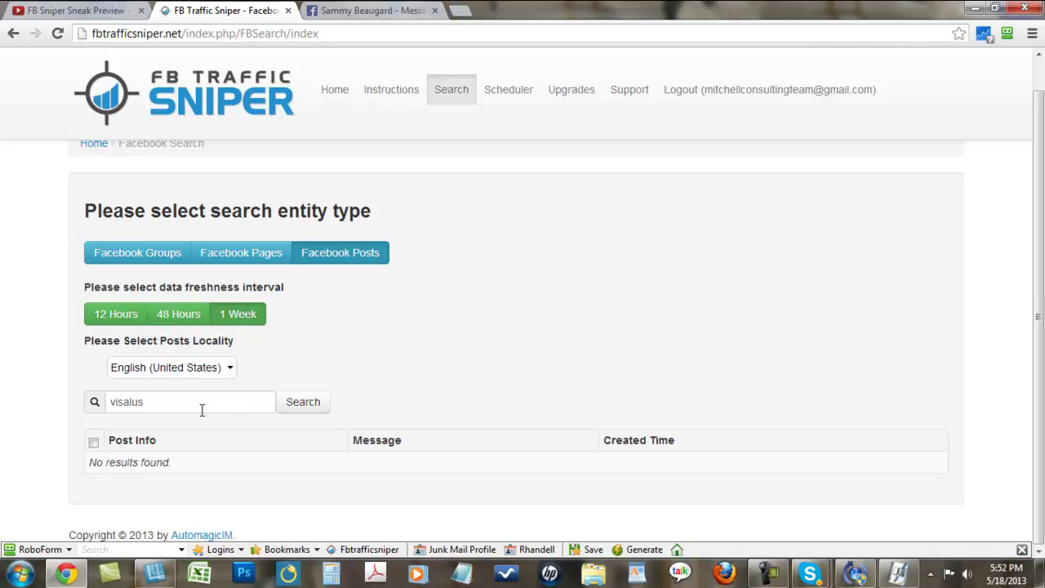
{"action": "left_click_drag", "start_coordinate": [201, 405], "coordinate": [35, 396]}
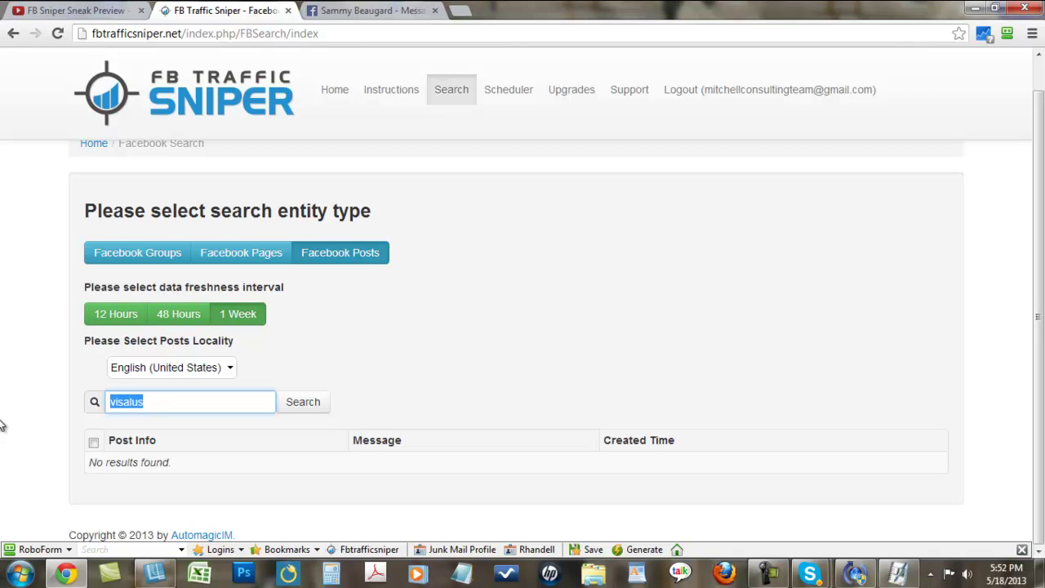
{"action": "type", "text": "empower n"}
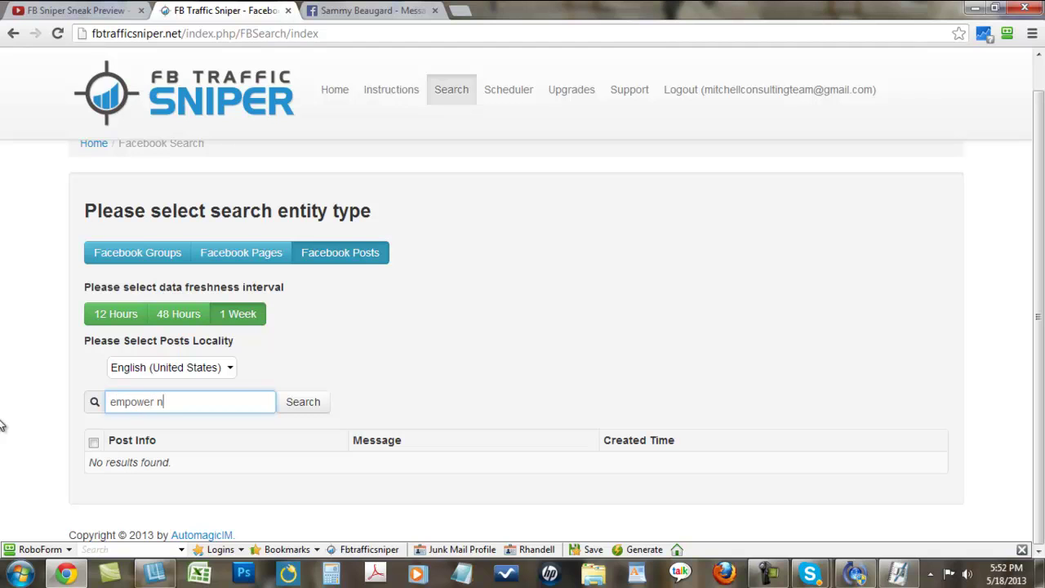
{"action": "type", "text": "etwork"}
{"action": "left_click", "coordinate": [314, 402]}
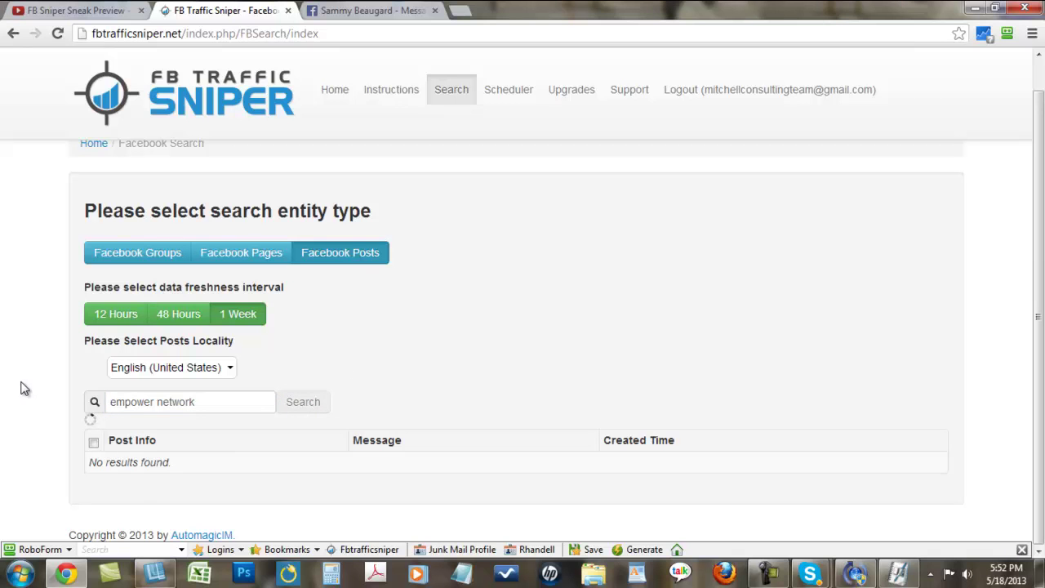
- Close the RoboForm toolbar and scroll through the 'empower network' post results and back
{"action": "left_click", "coordinate": [1021, 549]}
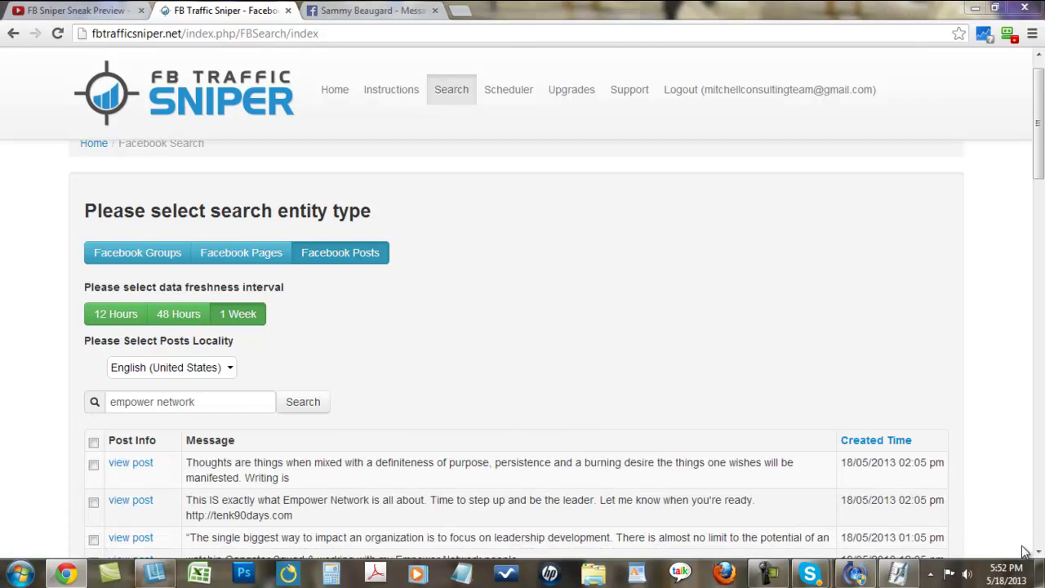
{"action": "scroll", "coordinate": [5, 267], "scroll_direction": "down", "scroll_amount": 1}
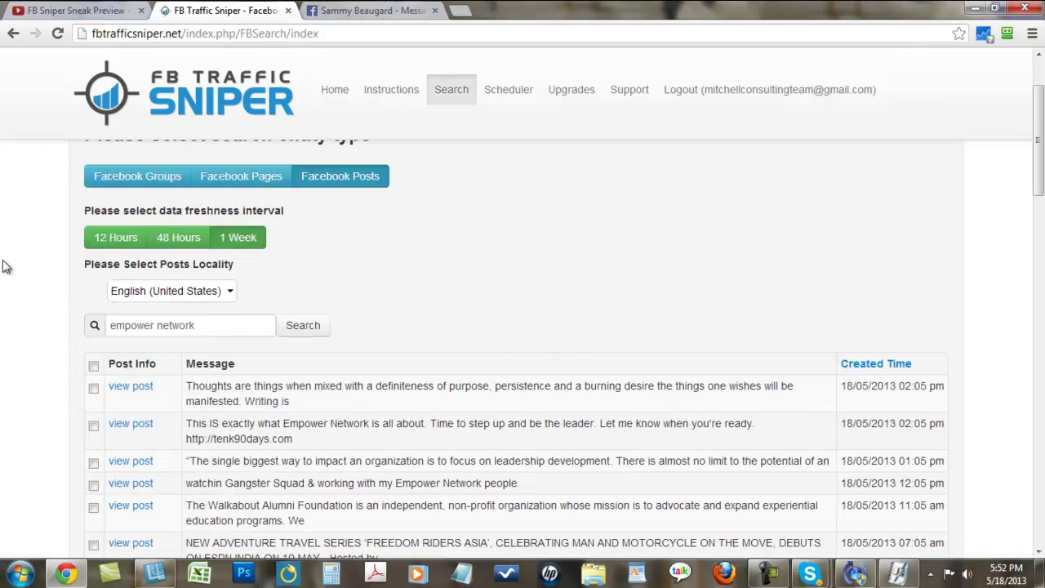
{"action": "scroll", "coordinate": [5, 266], "scroll_direction": "down", "scroll_amount": 2}
{"action": "scroll", "coordinate": [5, 266], "scroll_direction": "down", "scroll_amount": 1}
{"action": "scroll", "coordinate": [4, 269], "scroll_direction": "down", "scroll_amount": 1}
{"action": "scroll", "coordinate": [4, 269], "scroll_direction": "down", "scroll_amount": 2}
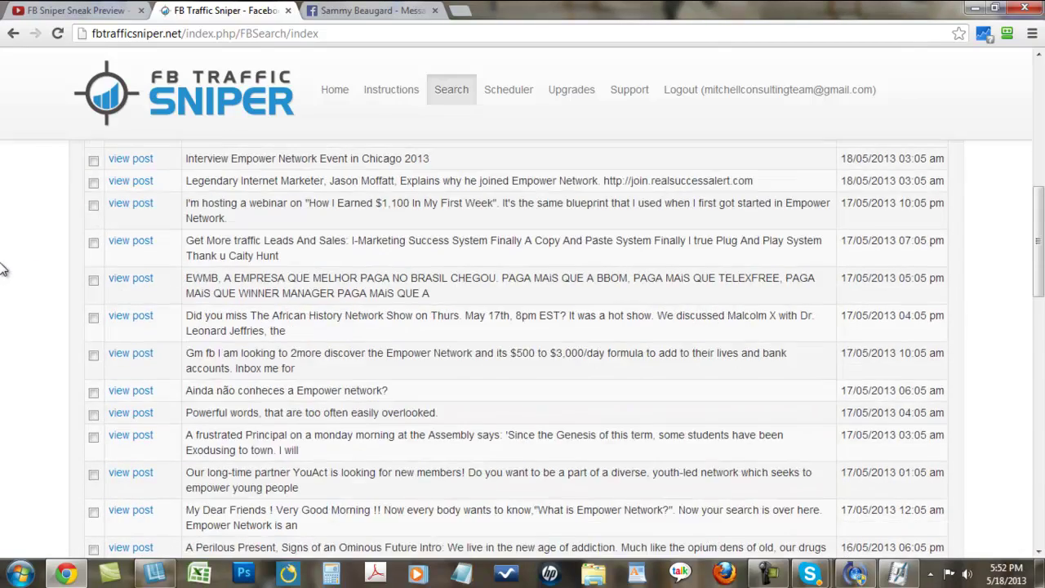
{"action": "scroll", "coordinate": [4, 269], "scroll_direction": "down", "scroll_amount": 2}
{"action": "scroll", "coordinate": [3, 270], "scroll_direction": "down", "scroll_amount": 3}
{"action": "scroll", "coordinate": [3, 270], "scroll_direction": "down", "scroll_amount": 3}
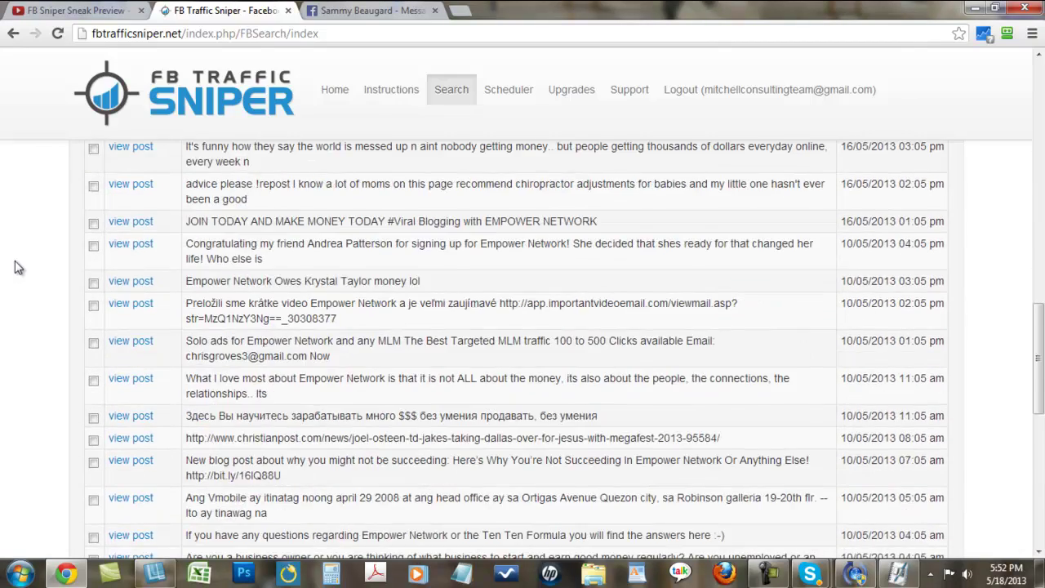
{"action": "scroll", "coordinate": [15, 261], "scroll_direction": "down", "scroll_amount": 1}
{"action": "scroll", "coordinate": [10, 261], "scroll_direction": "down", "scroll_amount": 1}
{"action": "scroll", "coordinate": [6, 261], "scroll_direction": "down", "scroll_amount": 1}
{"action": "scroll", "coordinate": [5, 260], "scroll_direction": "down", "scroll_amount": 1}
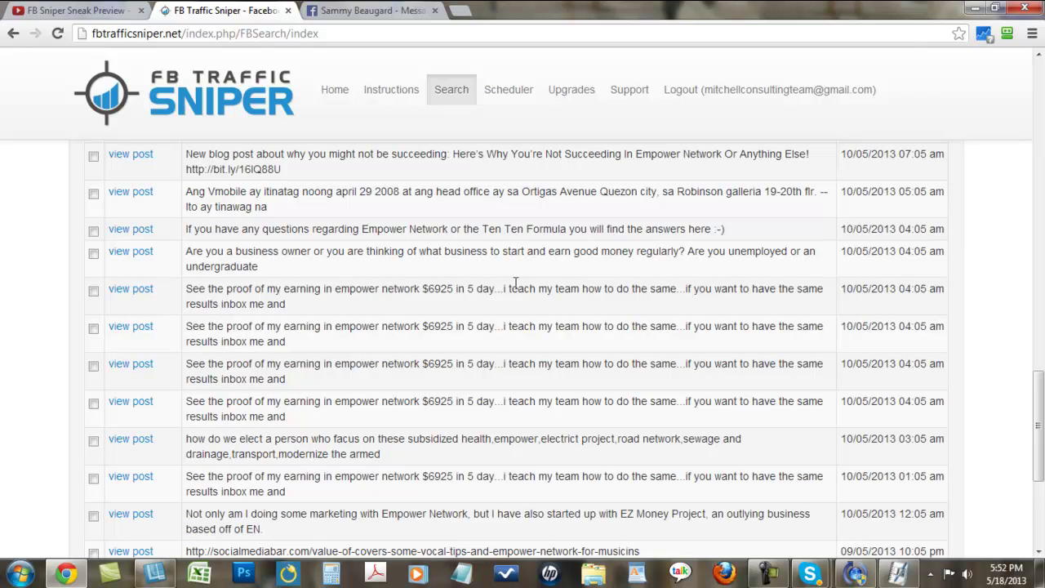
{"action": "scroll", "coordinate": [102, 308], "scroll_direction": "down", "scroll_amount": 1}
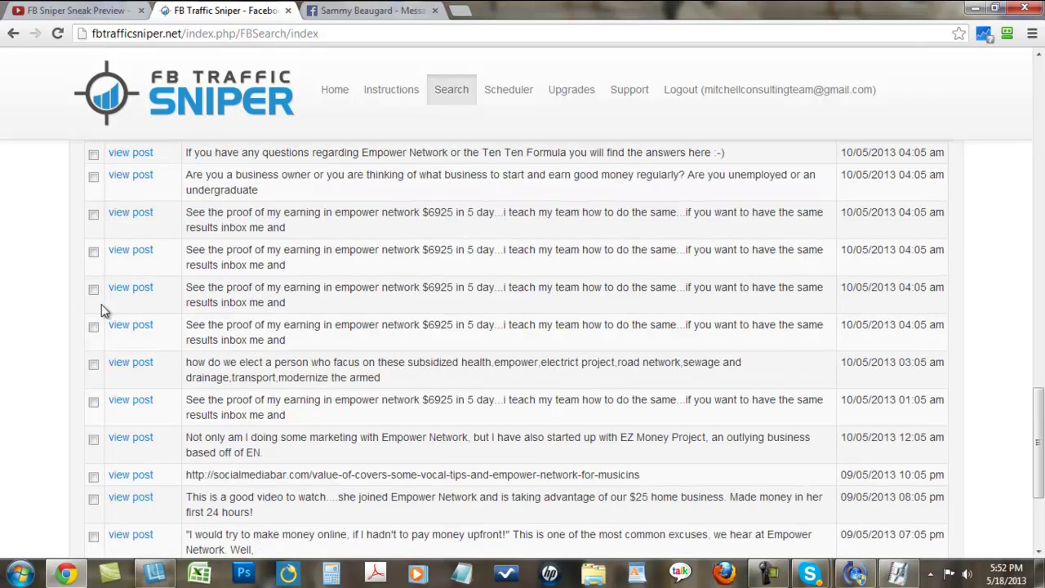
{"action": "scroll", "coordinate": [89, 314], "scroll_direction": "down", "scroll_amount": 1}
{"action": "scroll", "coordinate": [74, 323], "scroll_direction": "down", "scroll_amount": 2}
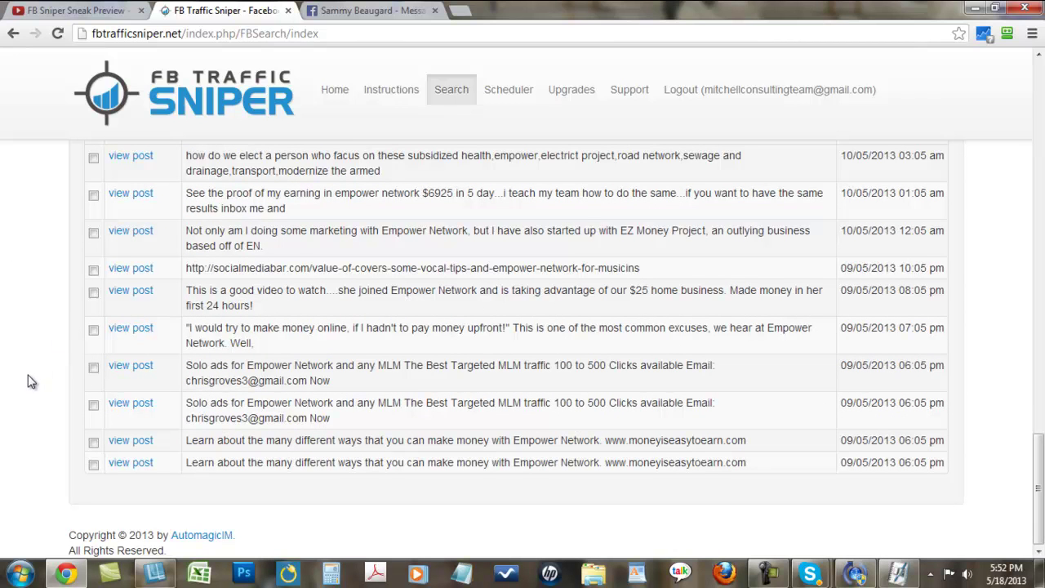
{"action": "scroll", "coordinate": [29, 376], "scroll_direction": "up", "scroll_amount": 5}
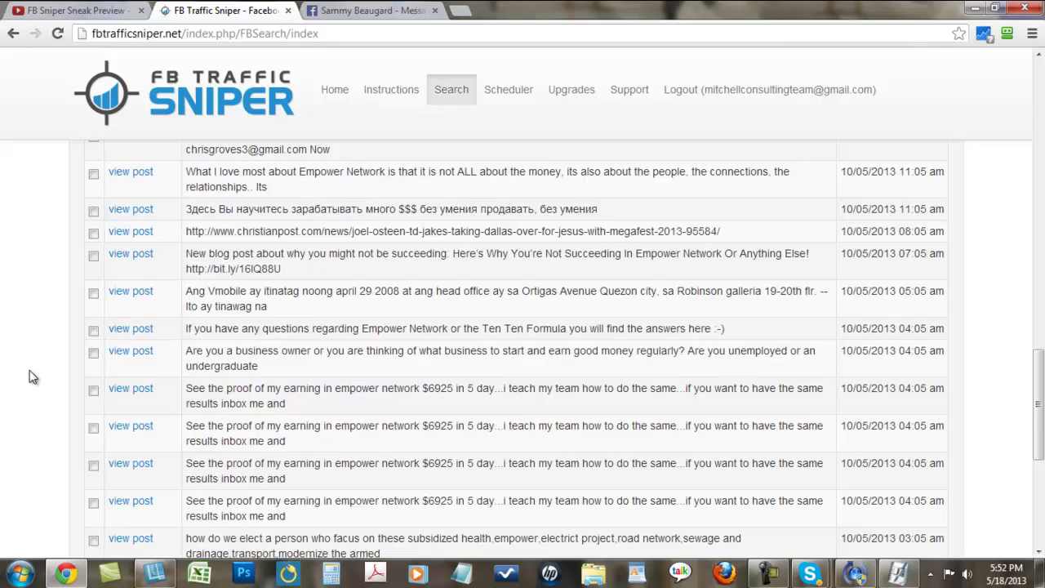
{"action": "scroll", "coordinate": [30, 375], "scroll_direction": "up", "scroll_amount": 4}
{"action": "scroll", "coordinate": [30, 376], "scroll_direction": "up", "scroll_amount": 1}
{"action": "scroll", "coordinate": [32, 377], "scroll_direction": "up", "scroll_amount": 4}
{"action": "scroll", "coordinate": [31, 375], "scroll_direction": "up", "scroll_amount": 5}
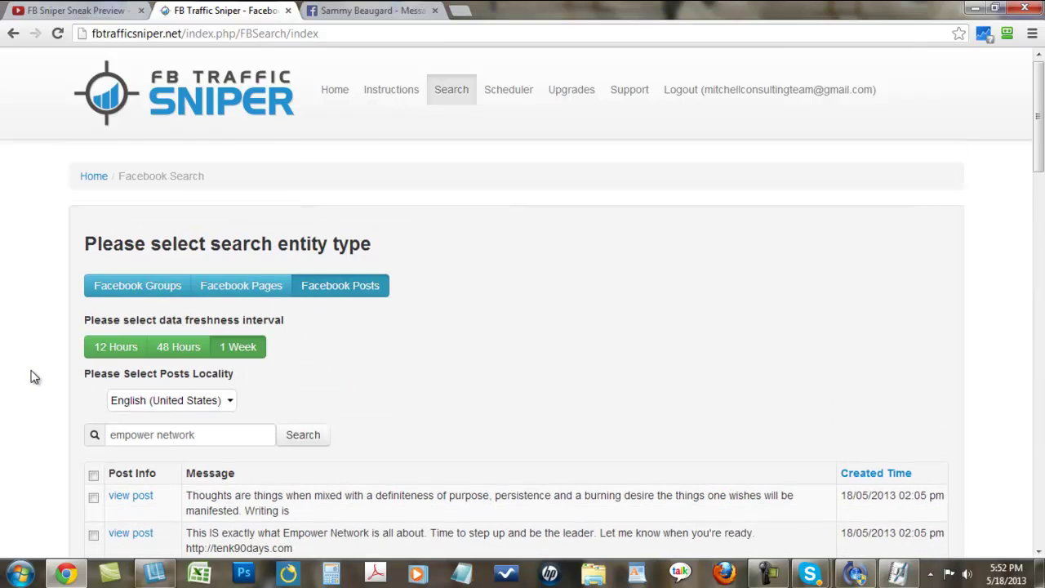